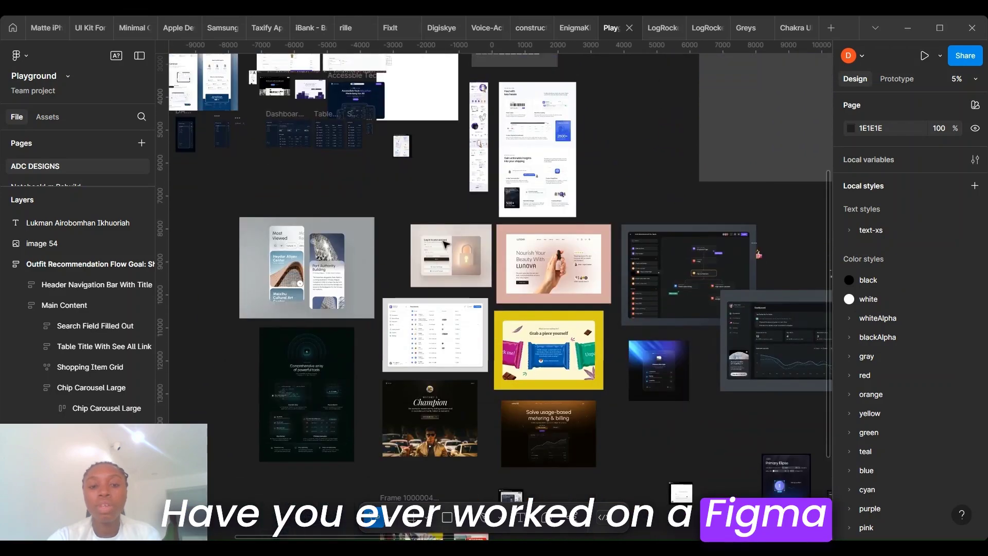
- Pan around the LogRocket canvas to bring the user-remove icon and 'Button' text into view
scroll(446, 244, "right", 4)
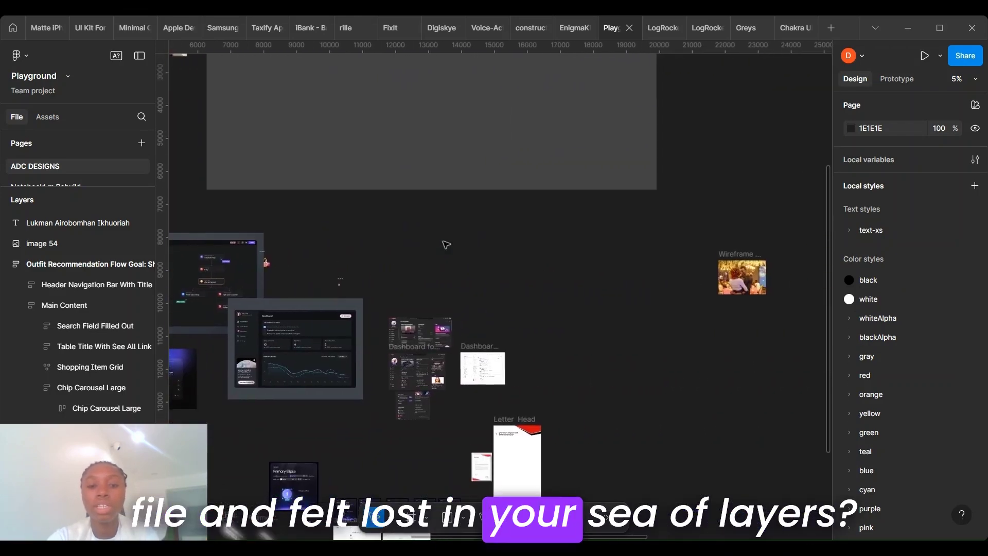
scroll(446, 245, "up", 2)
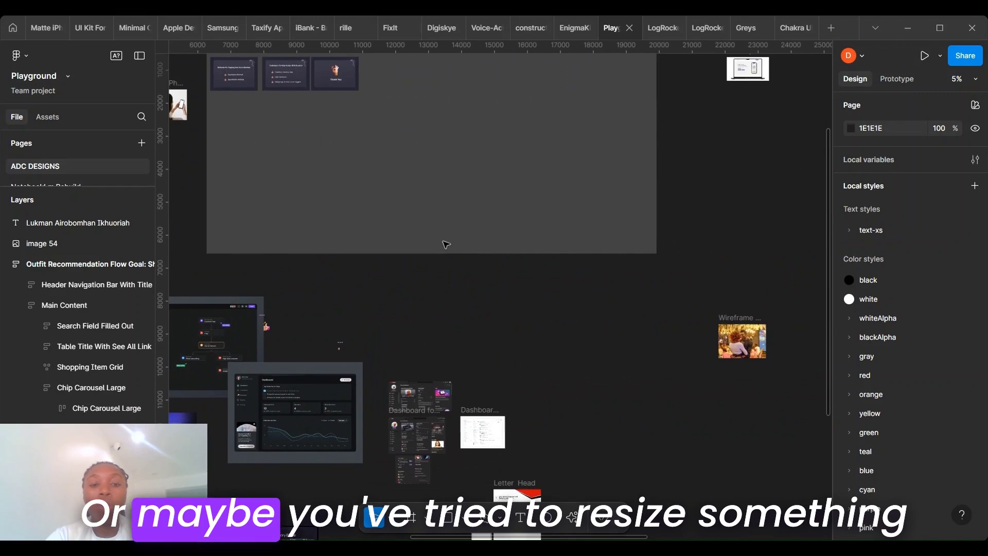
scroll(446, 244, "down", 2)
scroll(446, 245, "right", 3)
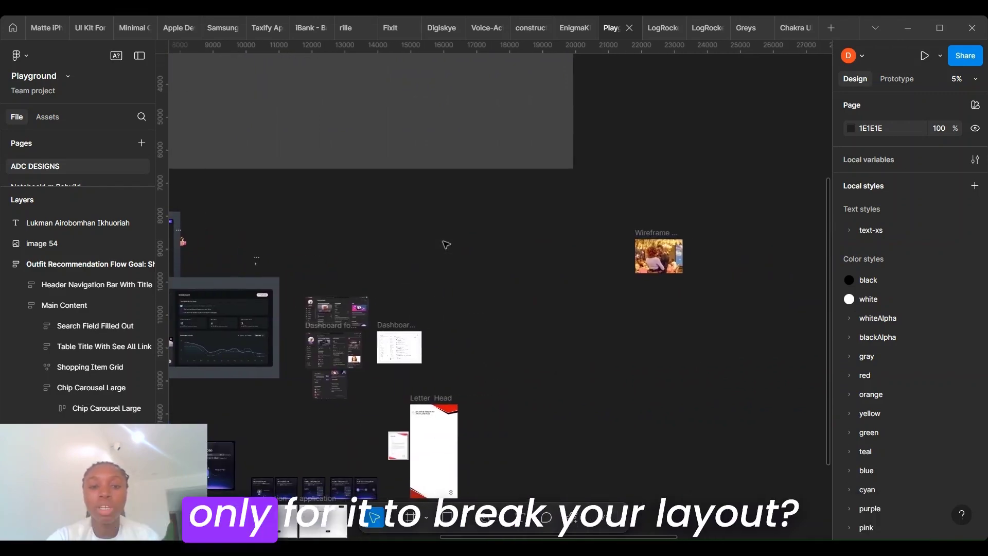
scroll(446, 244, "down", 2)
scroll(445, 245, "left", 5)
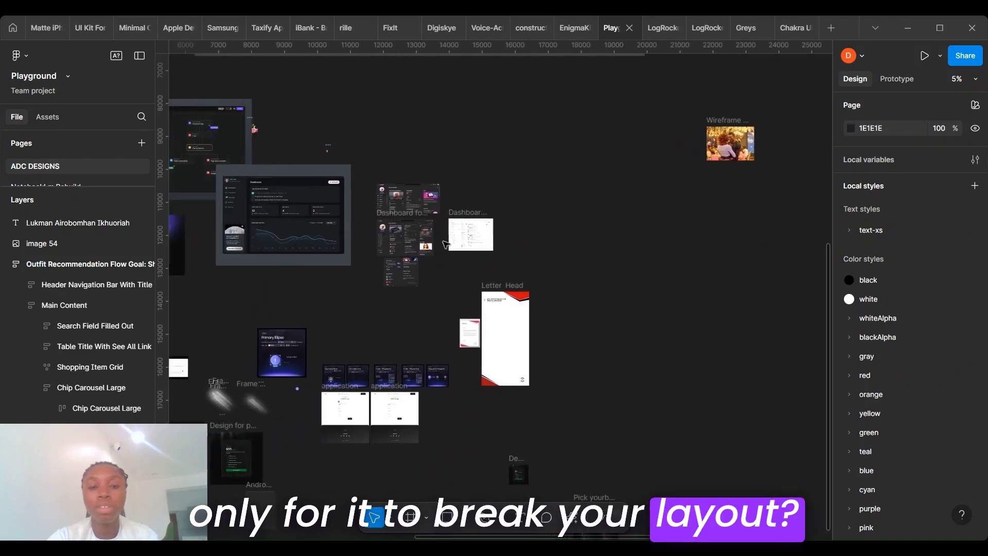
scroll(446, 244, "down", 3)
scroll(446, 245, "left", 3)
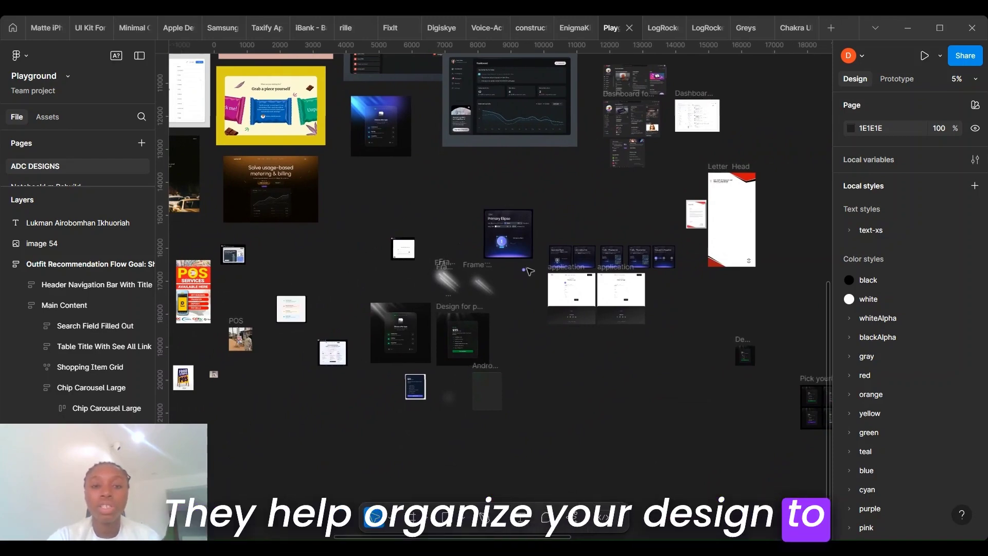
scroll(533, 270, "down", 1)
scroll(533, 270, "left", 2)
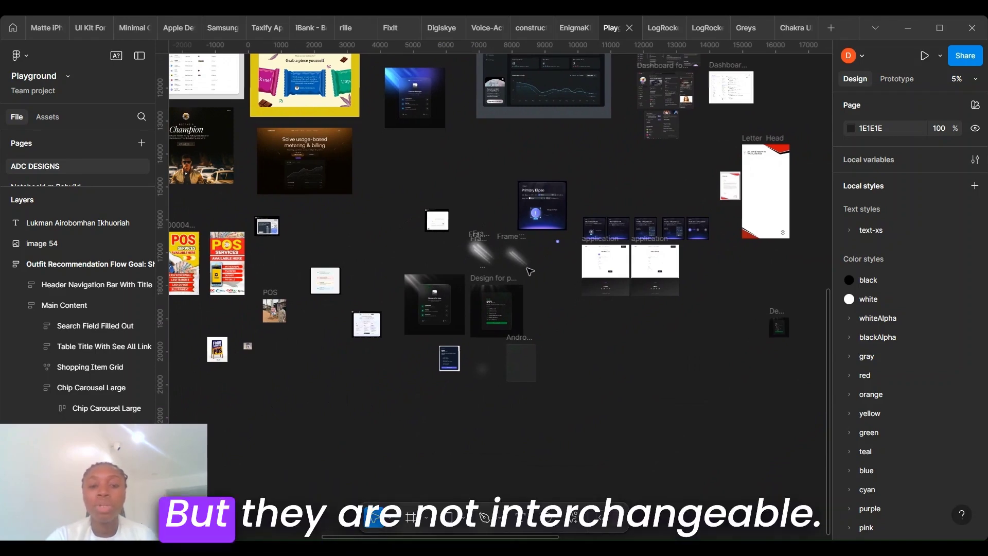
scroll(531, 271, "left", 1)
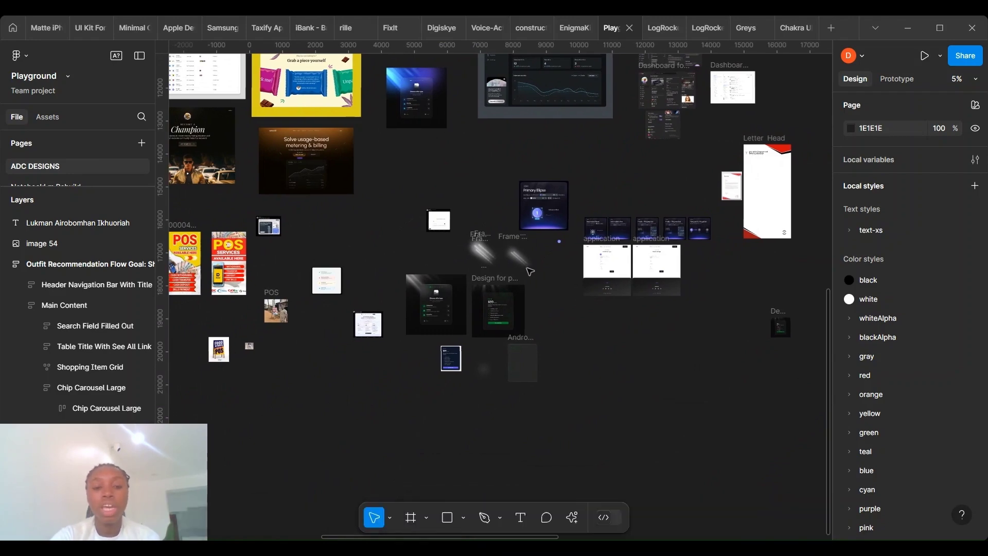
scroll(531, 272, "down", 5)
scroll(530, 271, "up", 6)
scroll(530, 272, "left", 1)
scroll(530, 271, "left", 5)
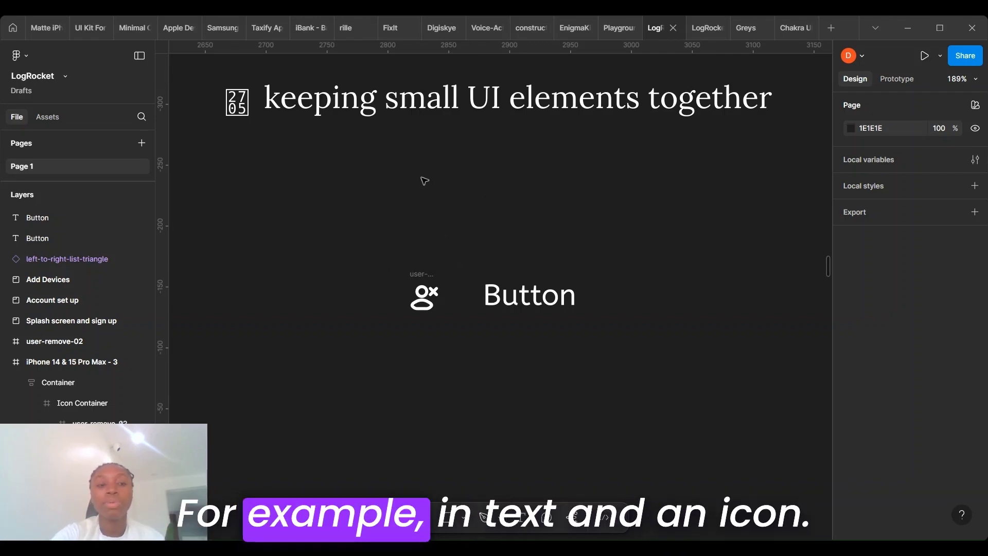
- Group the user-remove-02 icon and 'Button' text into Group 5, 137×28
left_click(524, 304)
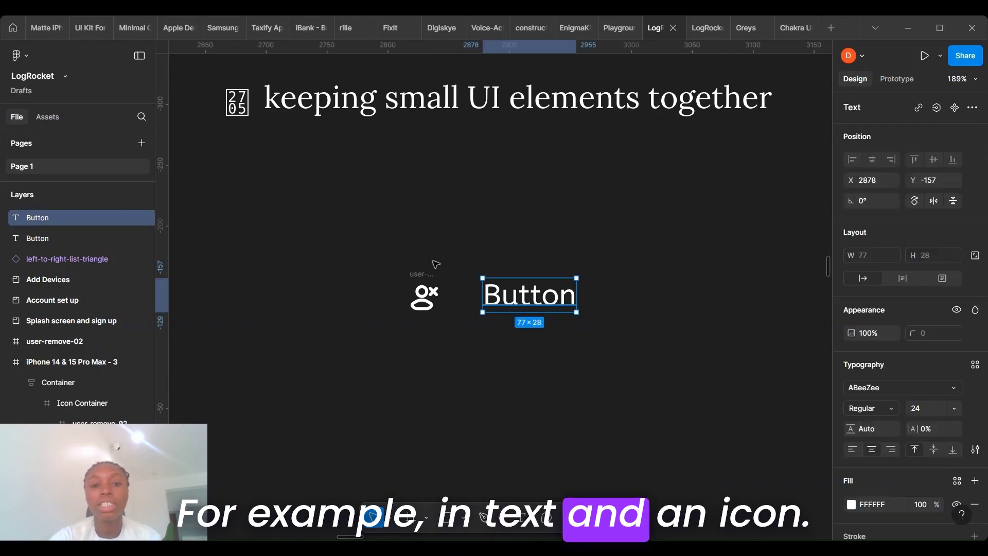
left_click(419, 284)
left_click_drag(381, 254, 616, 343)
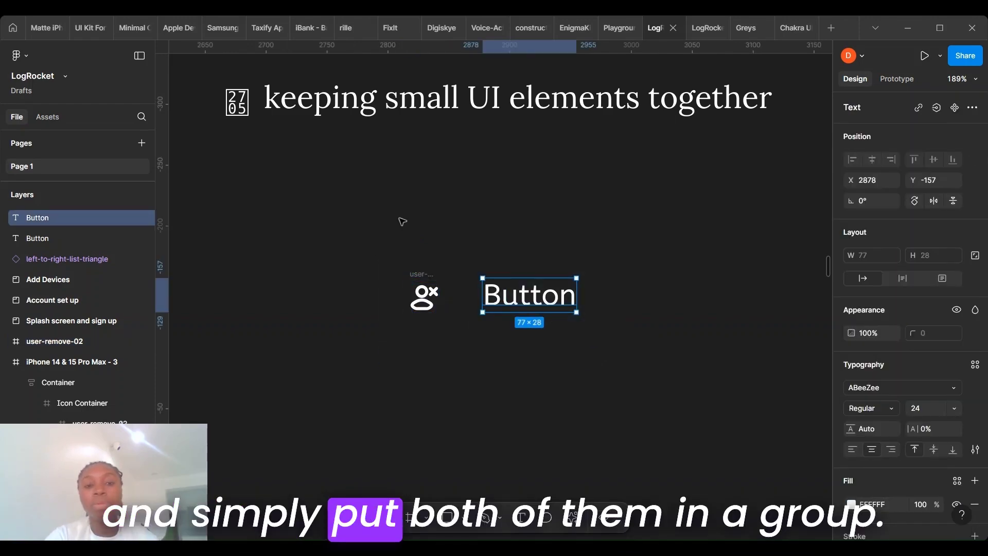
left_click_drag(364, 229, 651, 376)
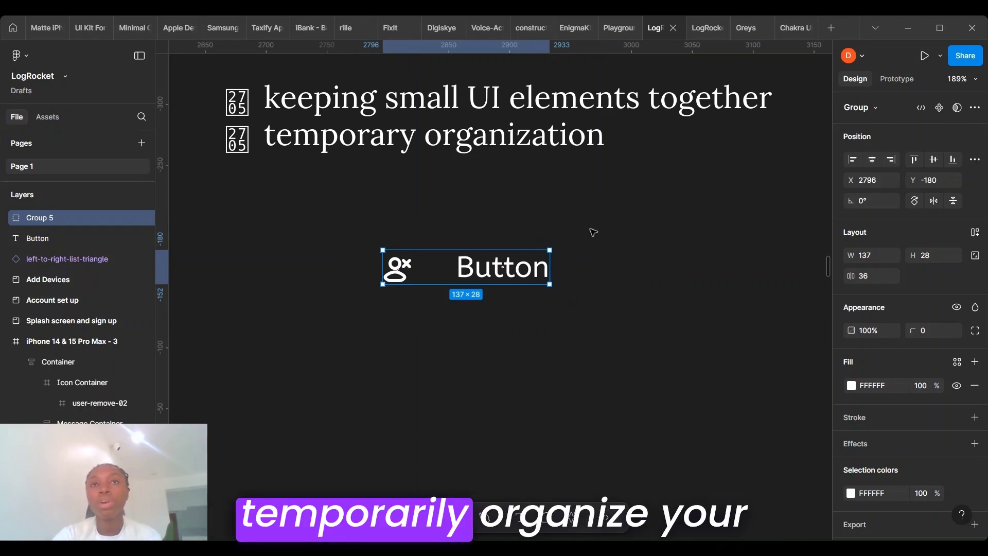
scroll(593, 232, "down", 1)
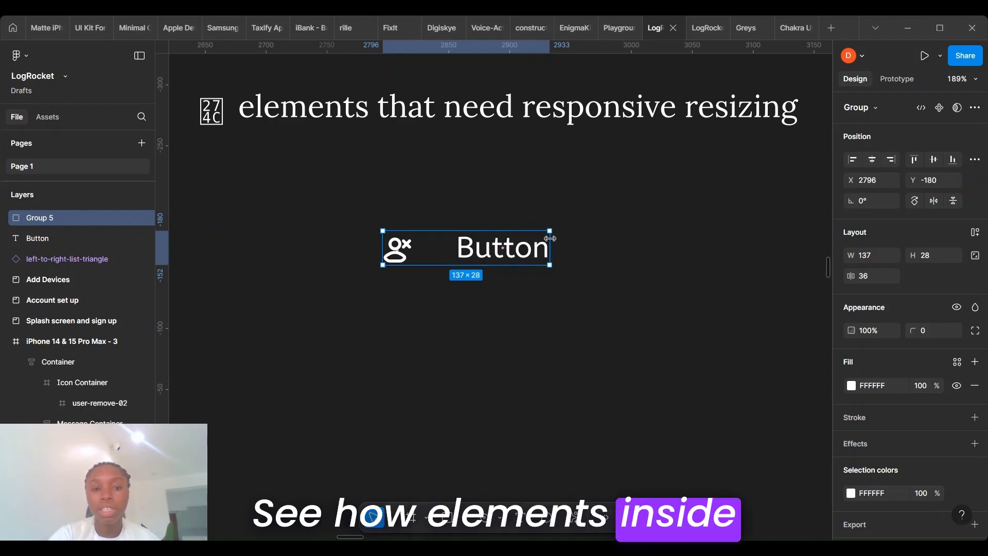
- Stretch Group 5 from 137 to 186 px wide so the icon and text spread apart
left_click_drag(550, 238, 610, 270)
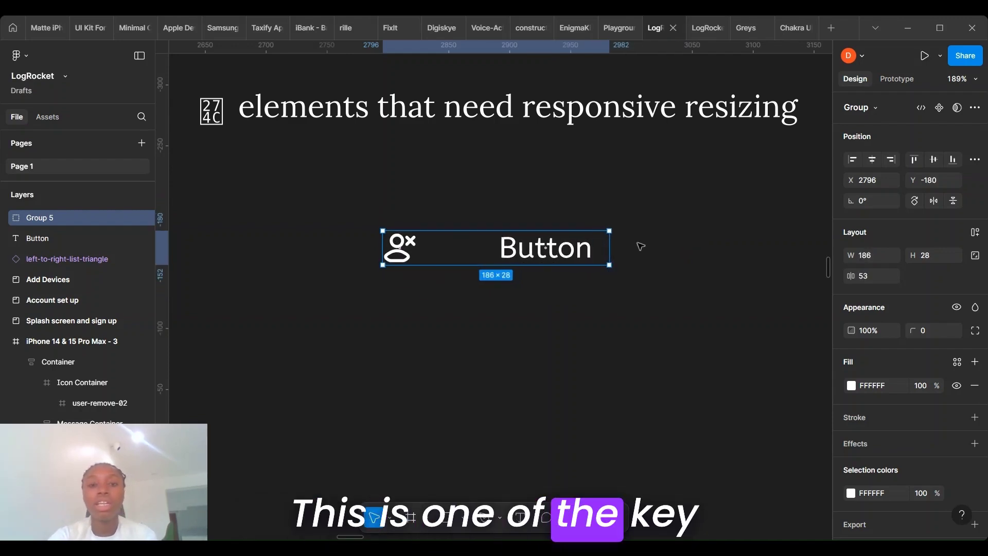
left_click(619, 256)
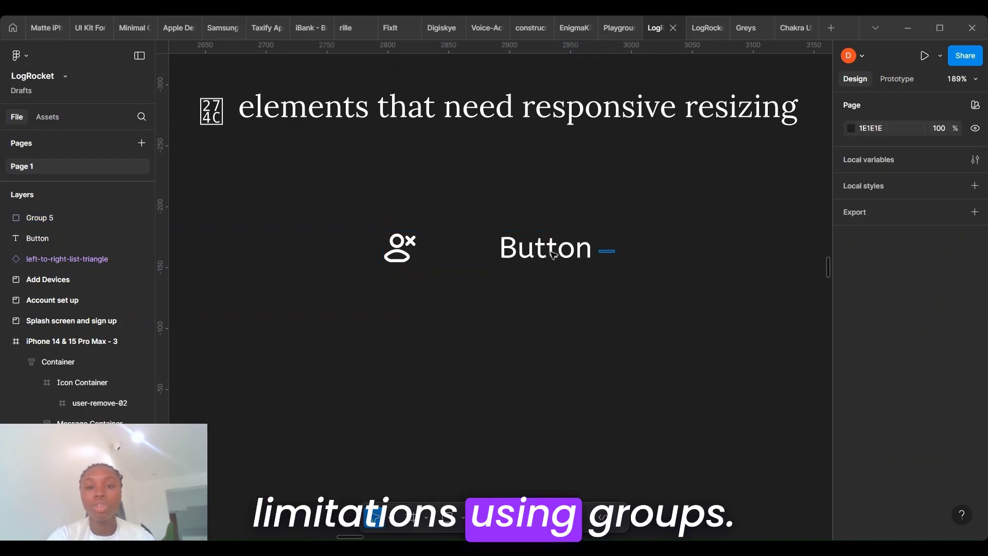
left_click(567, 250)
- Select the Log out dialog's auto-layout Container: 398×350 hug, 36 spacing, 24 padding
left_click(652, 282)
scroll(653, 282, "right", 10)
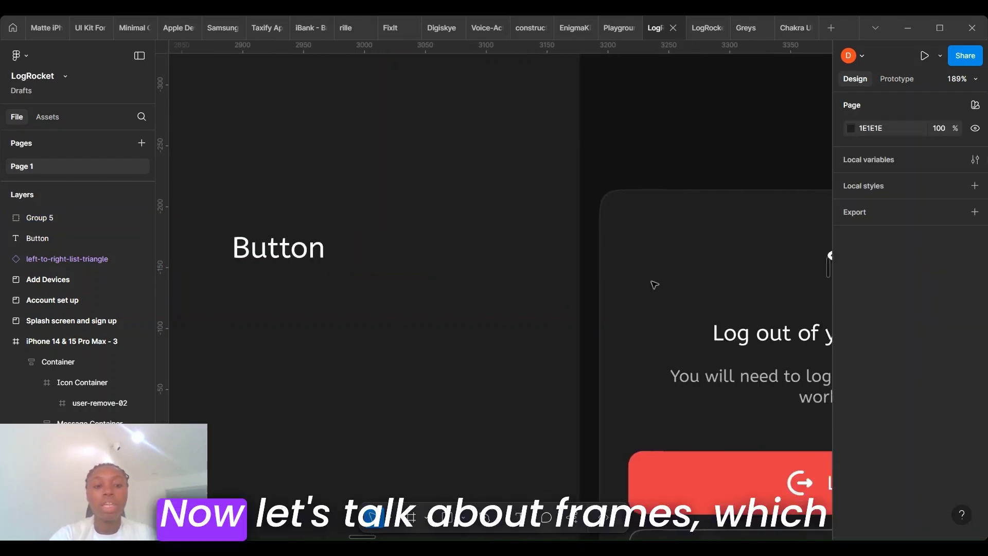
scroll(654, 285, "down", 4)
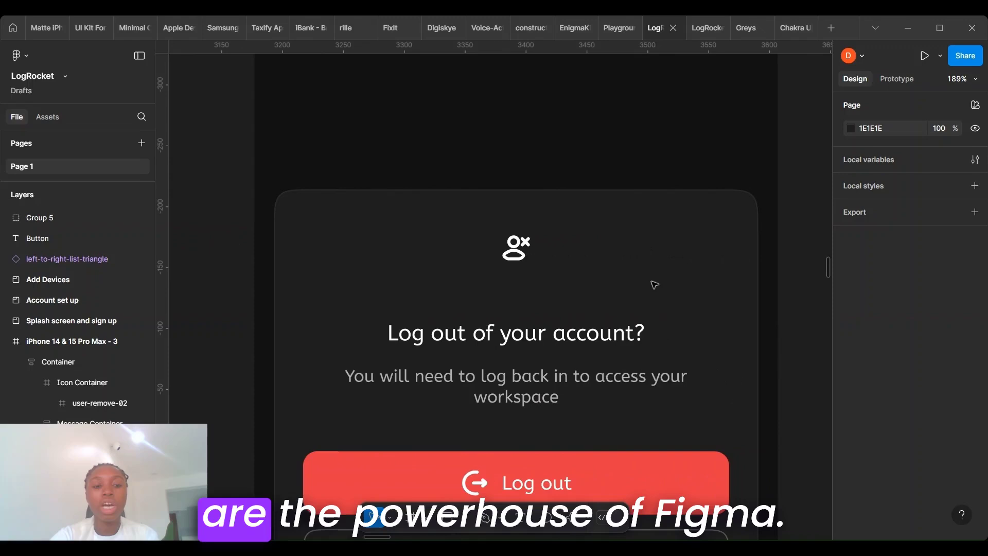
scroll(655, 285, "down", 4)
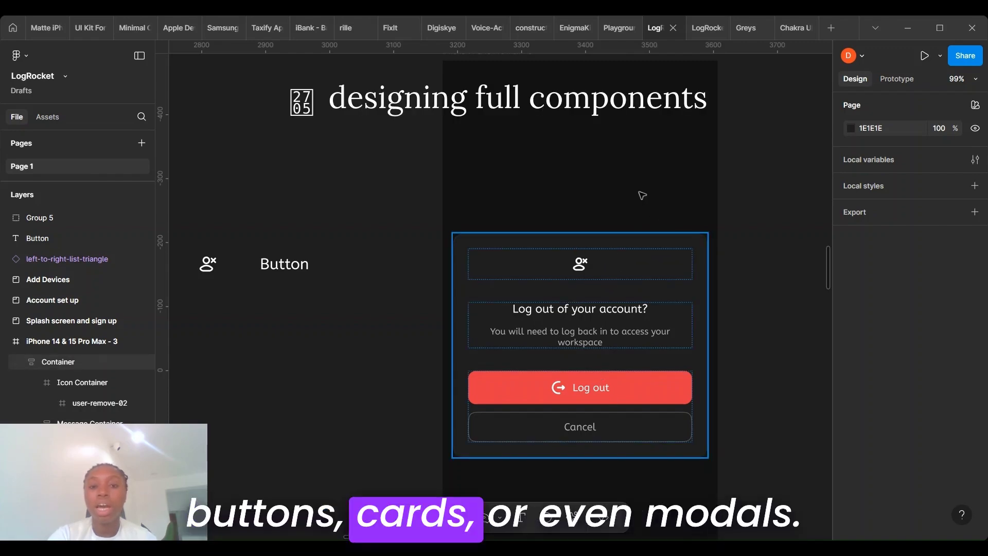
left_click(624, 214)
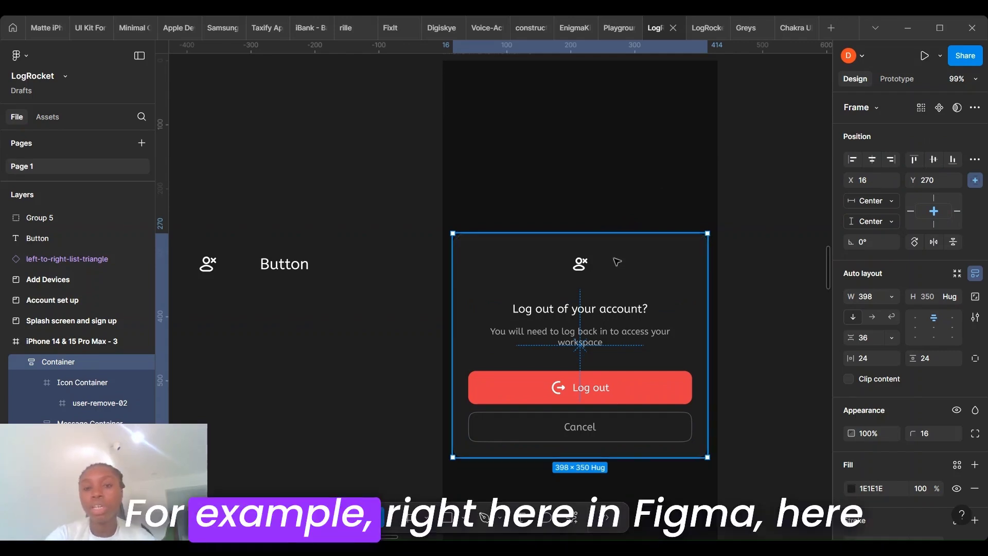
- Check the 36 spacing, then narrow the Container to 374 wide, keeping 350 hug height
left_click(660, 291)
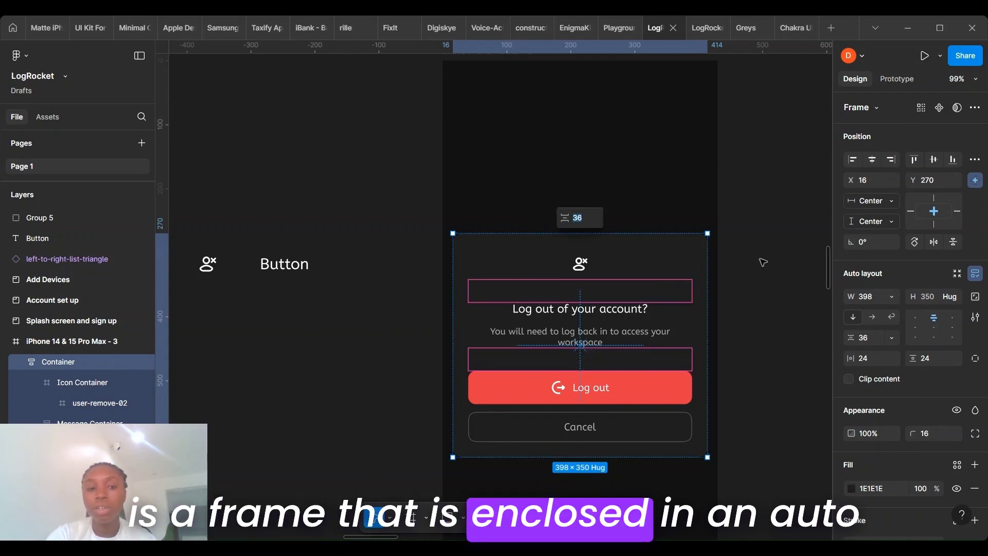
left_click(762, 261)
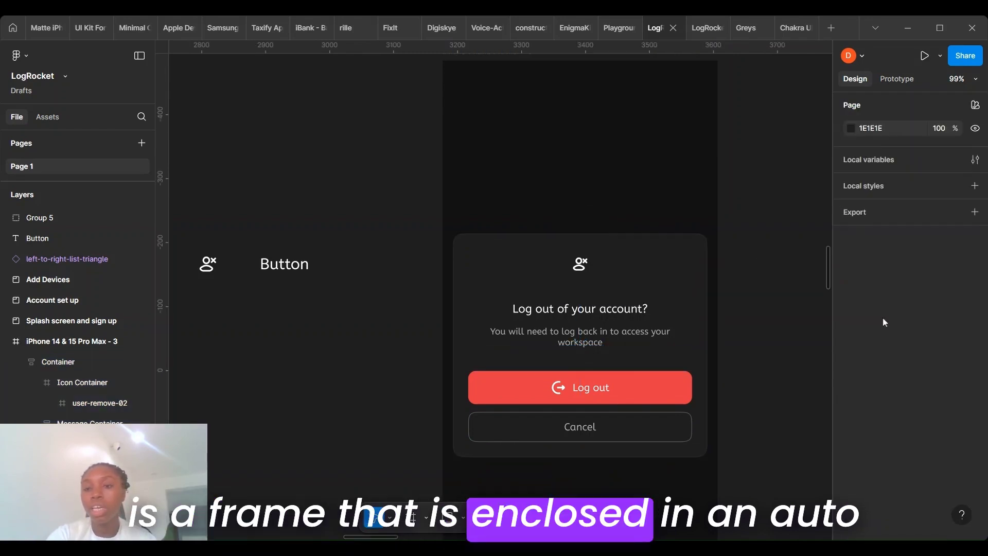
left_click(692, 267)
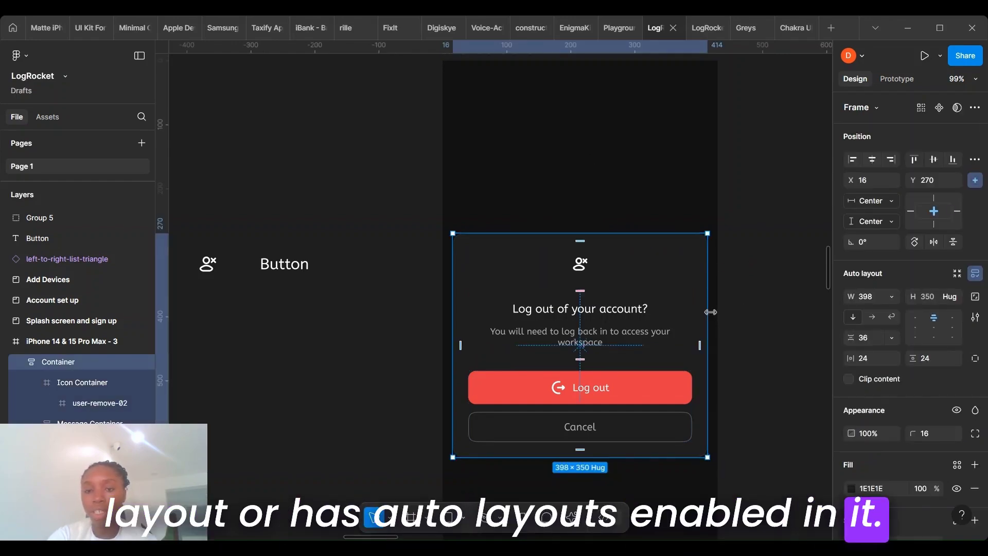
left_click_drag(711, 312, 693, 323)
scroll(618, 337, "down", 2)
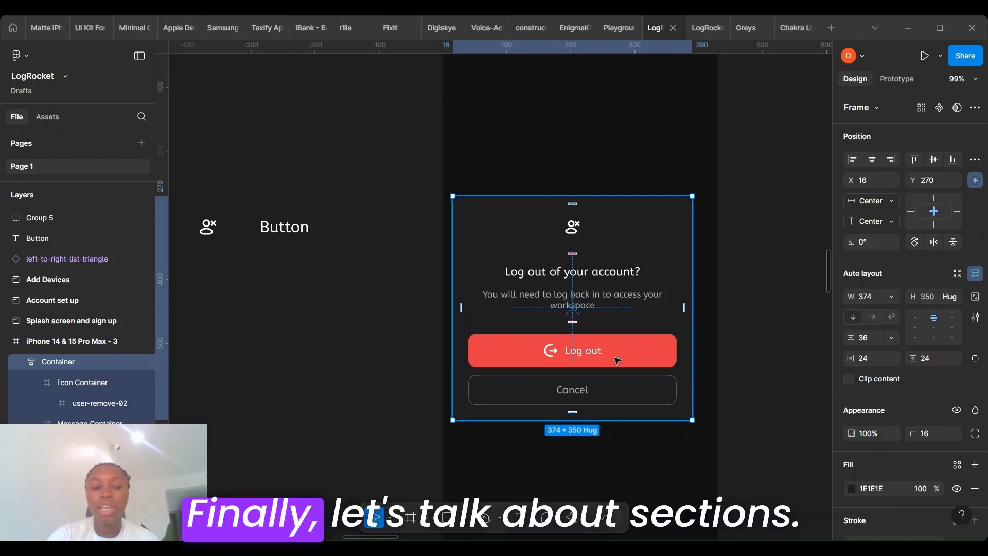
scroll(616, 361, "down", 4)
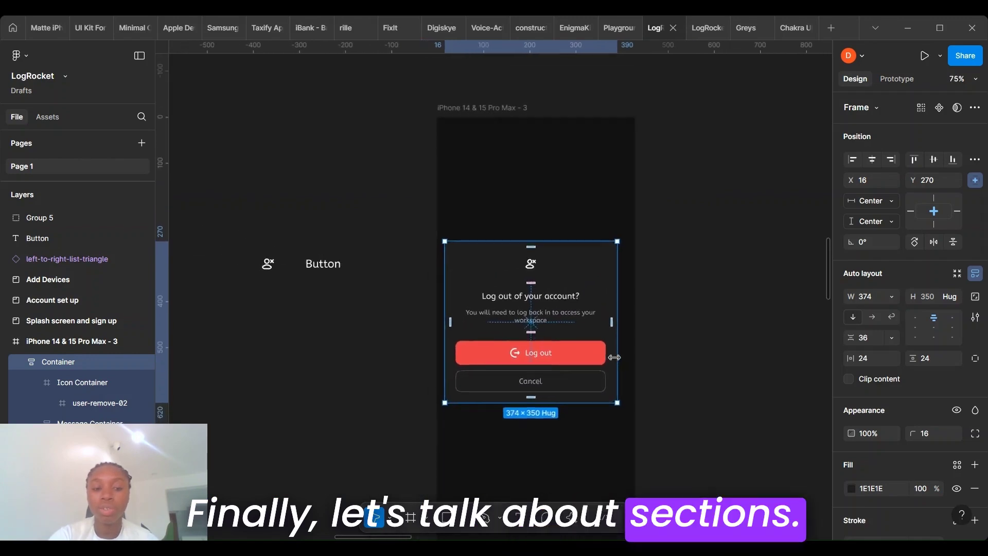
scroll(617, 360, "down", 3)
scroll(616, 360, "right", 5)
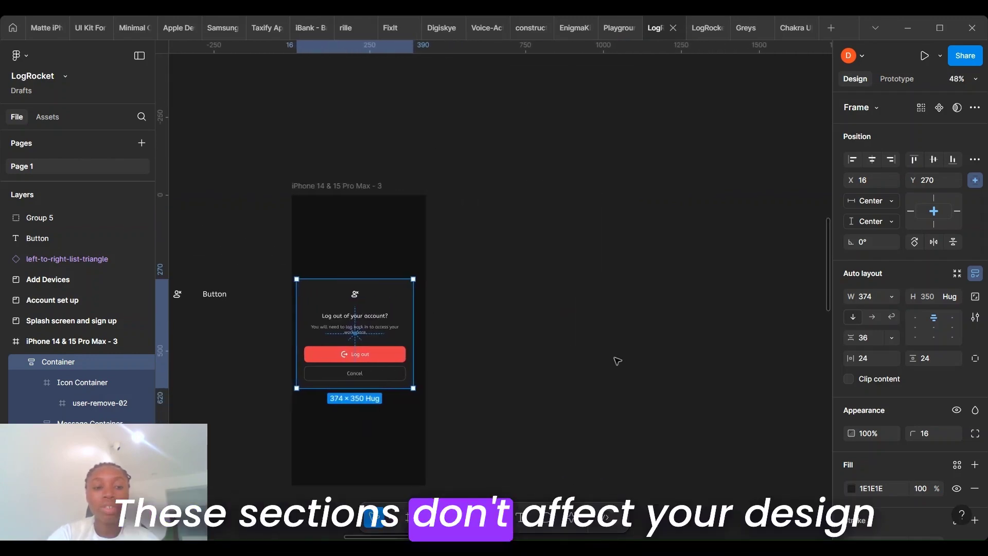
scroll(617, 360, "down", 5)
scroll(617, 361, "right", 6)
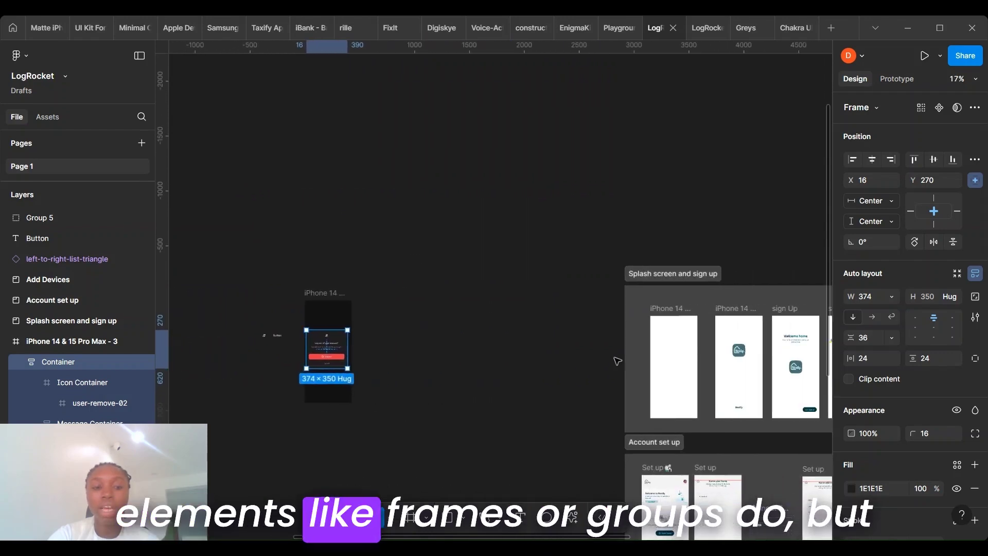
scroll(616, 360, "right", 5)
scroll(617, 360, "down", 2)
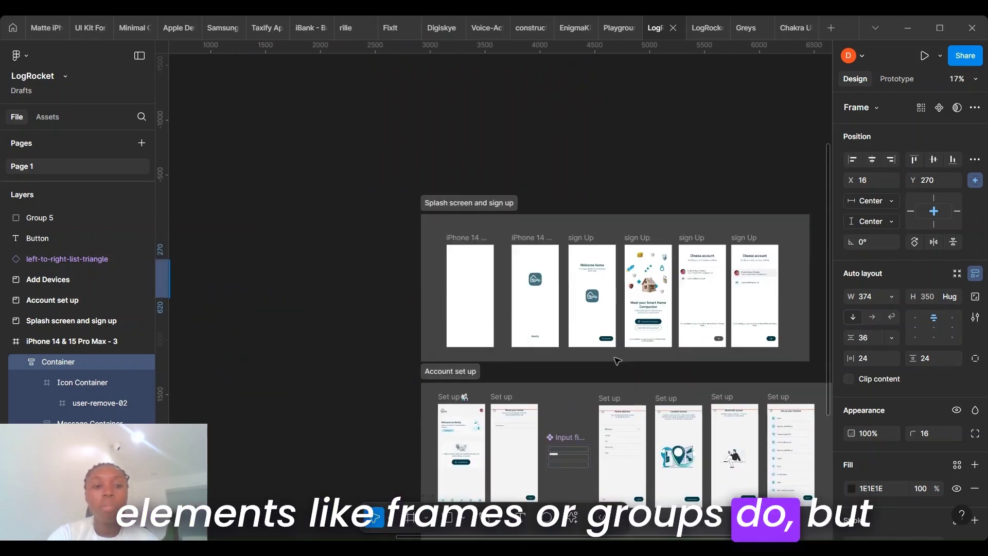
scroll(617, 361, "down", 4)
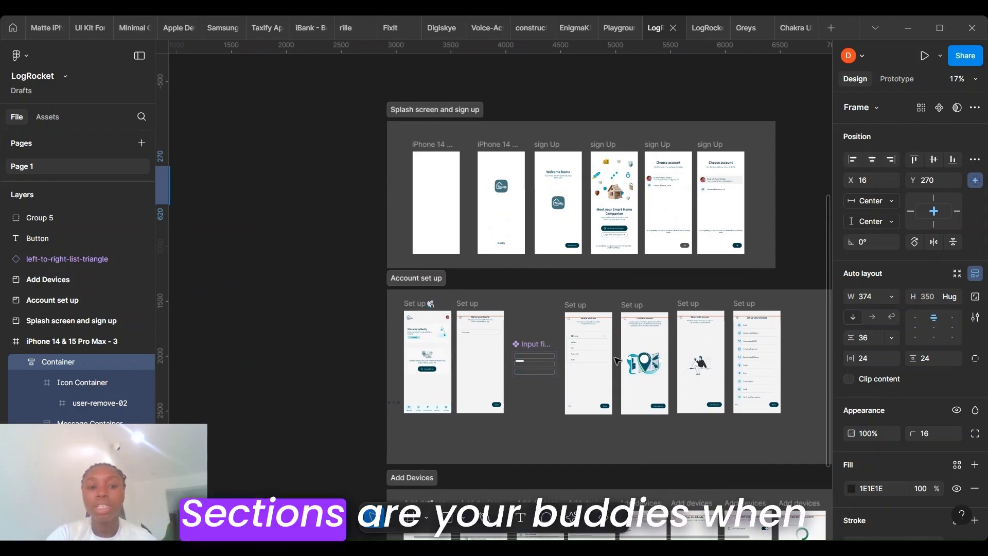
scroll(617, 362, "down", 5)
scroll(616, 362, "right", 2)
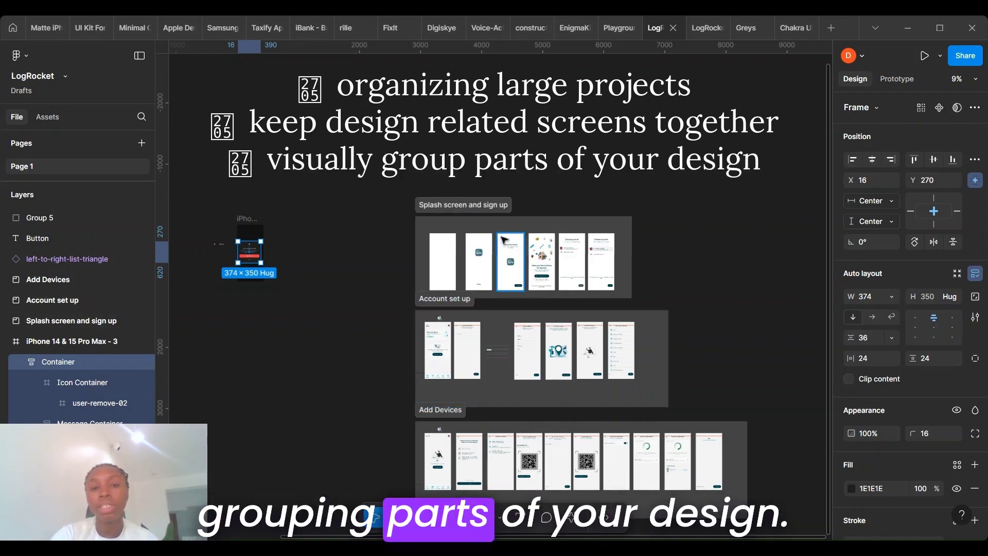
scroll(464, 206, "down", 3)
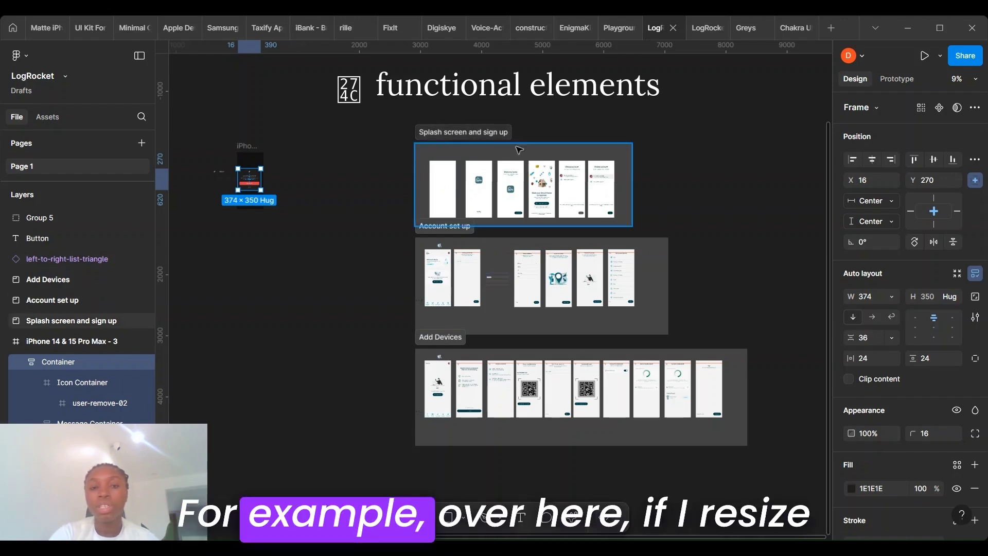
- Drag the Splash screen and sign up section's right edge to 3491 width, leaving screens in place
left_click(611, 164)
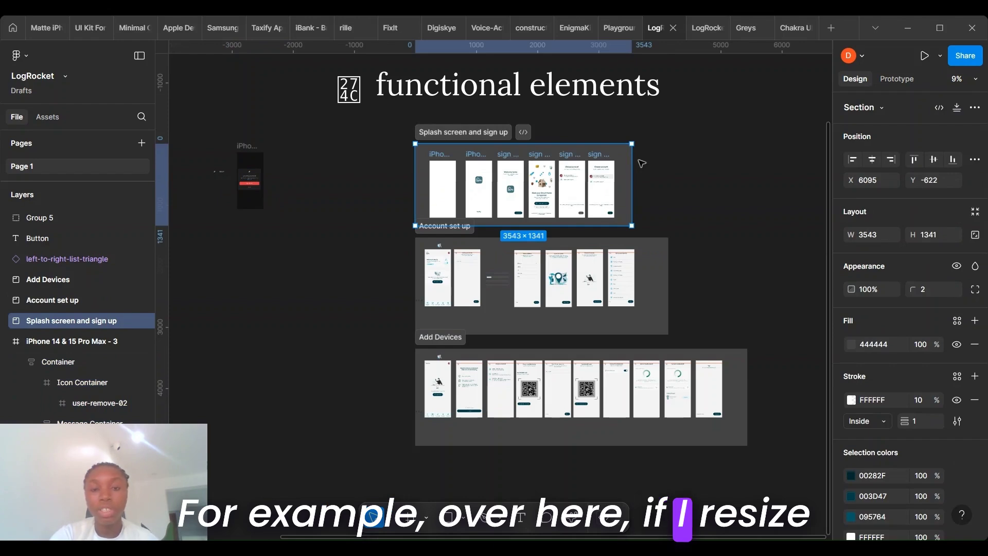
left_click(642, 163)
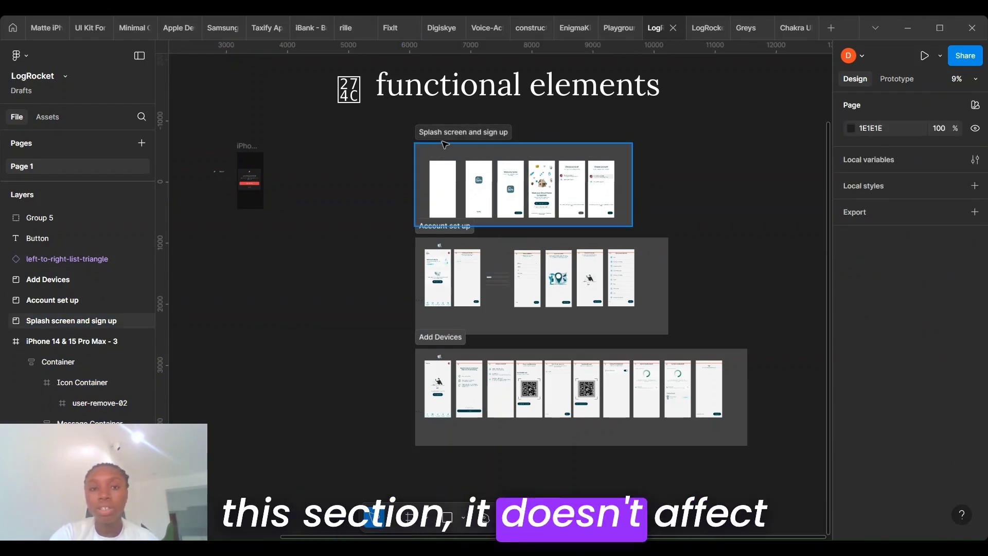
left_click(577, 155)
left_click(635, 156)
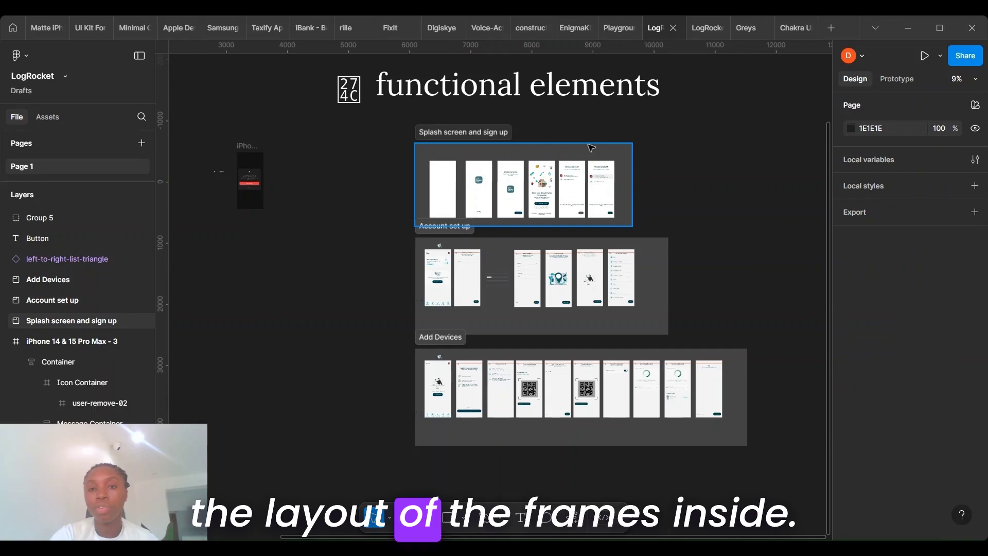
left_click(595, 149)
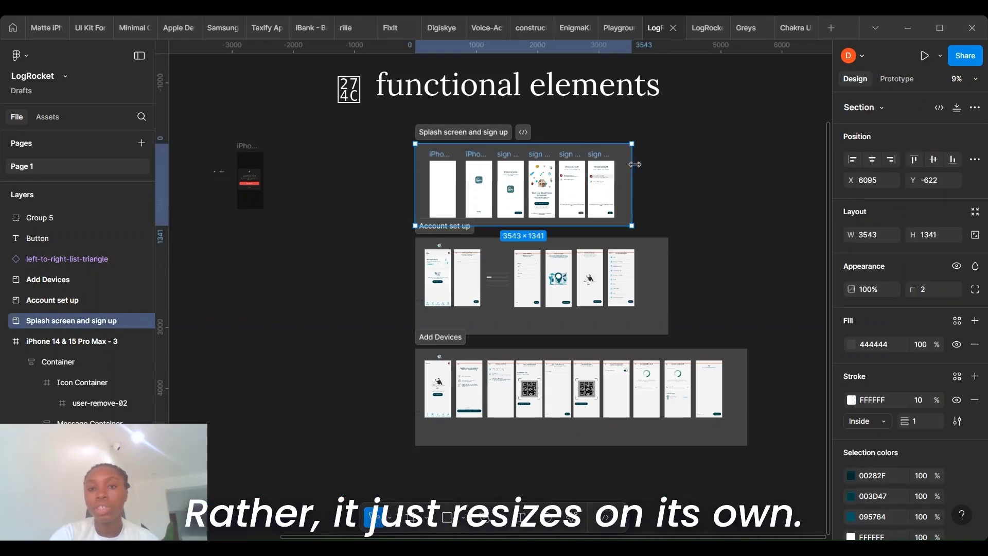
mouse_move(635, 164)
left_mouse_down()
mouse_move(765, 171)
mouse_move(628, 172)
left_mouse_up()
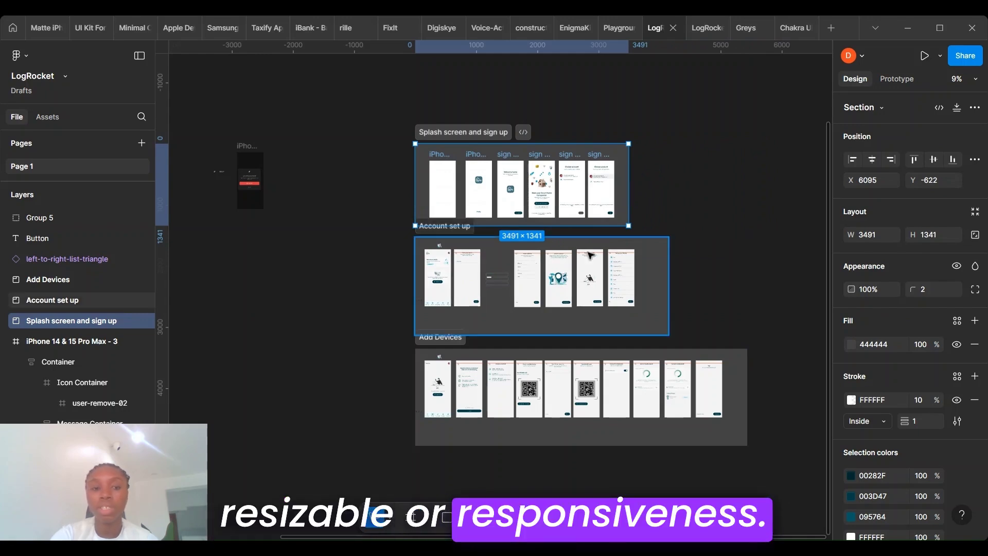